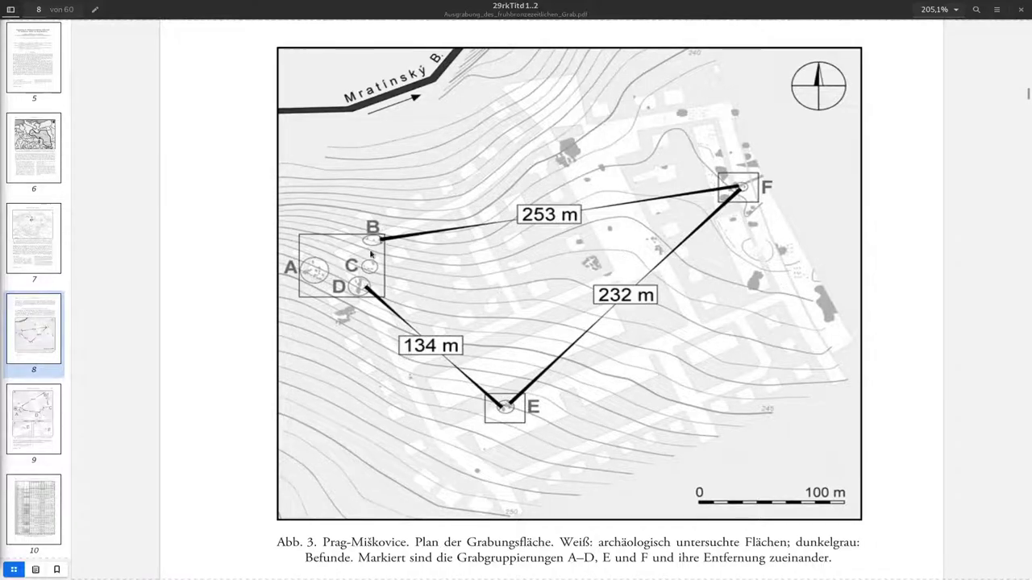
From the Abb. 3 image's 'Bild speichern unter...' dialog, create a new 08_session folder in ca_hs_2019.
scroll(546, 427, down, 10)
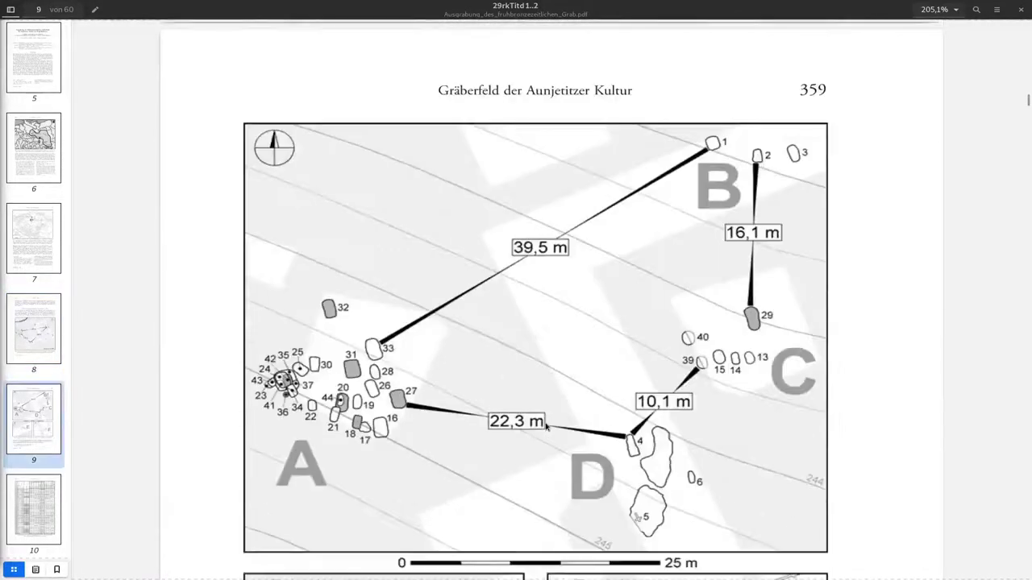
scroll(546, 427, up, 1)
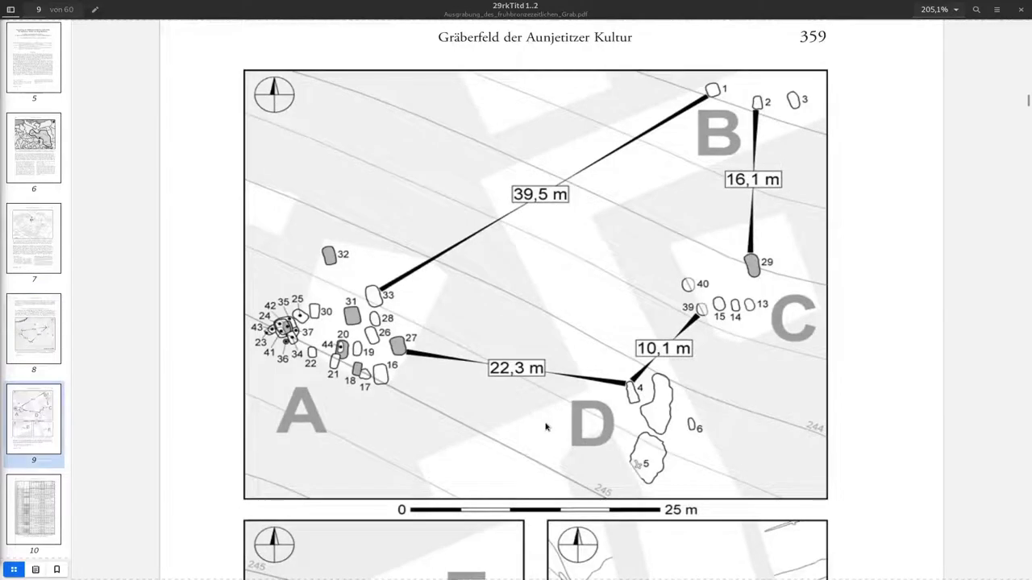
scroll(546, 427, down, 4)
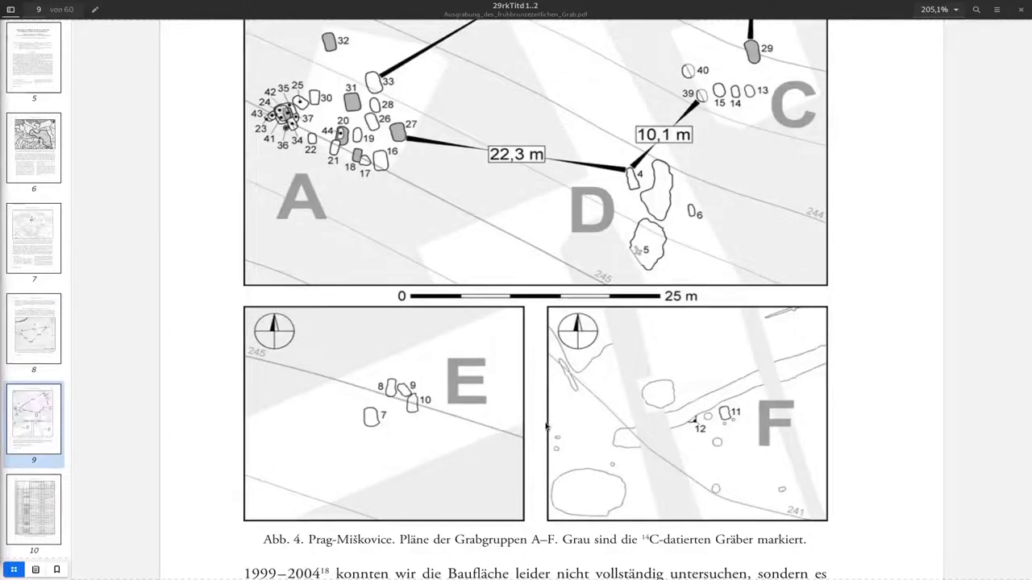
scroll(546, 427, up, 10)
scroll(546, 428, up, 8)
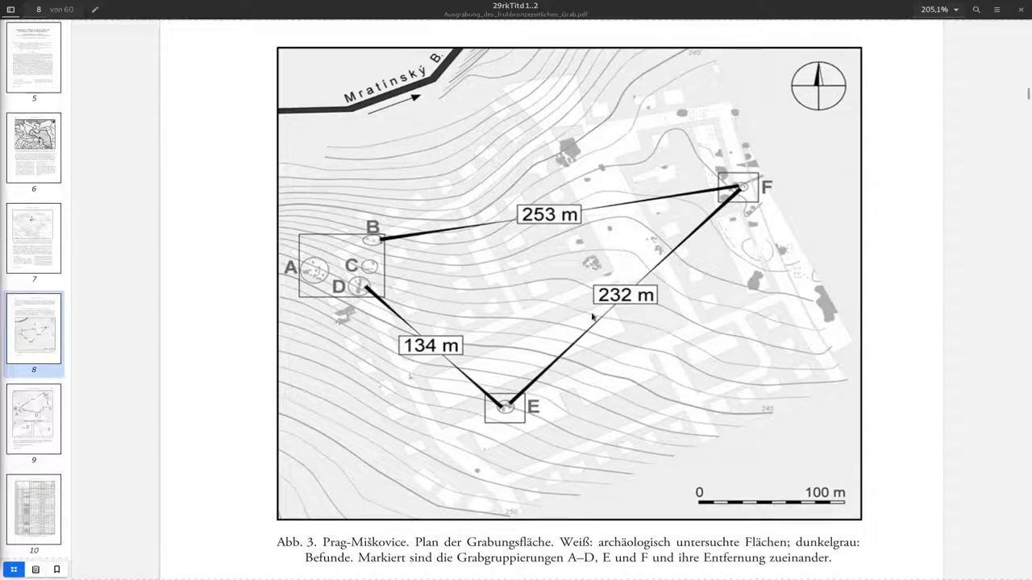
right_click(522, 280)
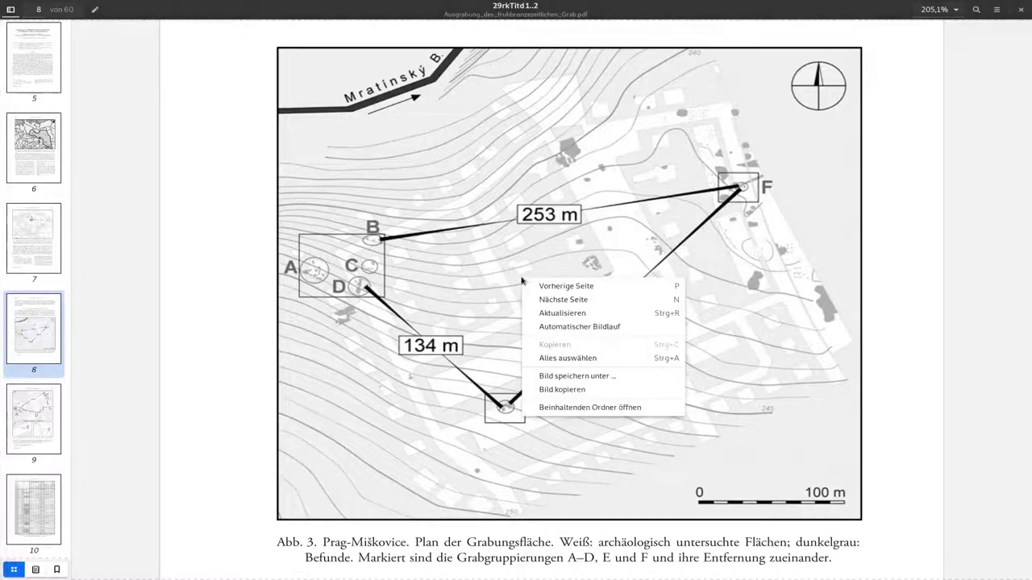
click(589, 376)
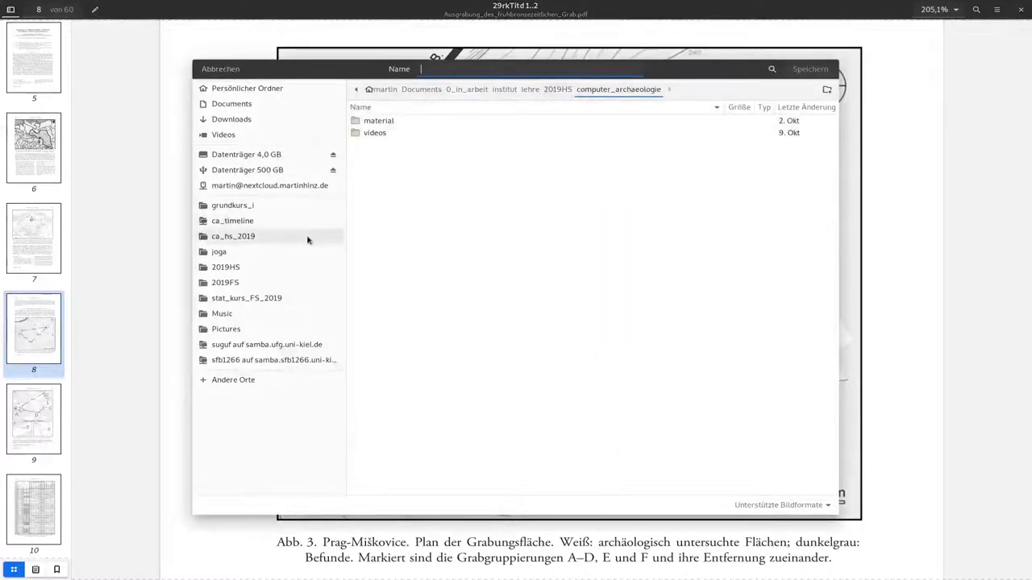
click(281, 242)
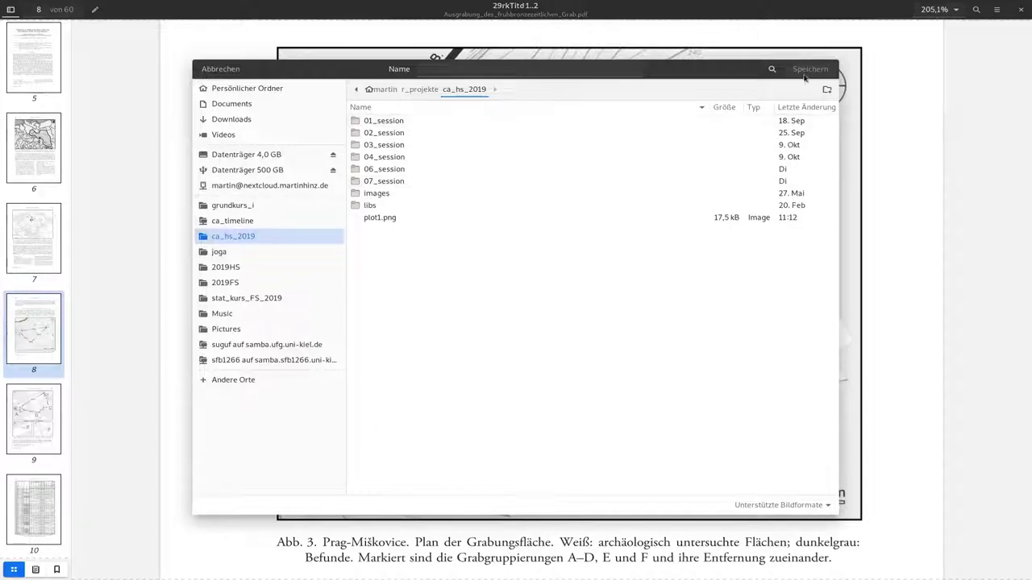
click(825, 89)
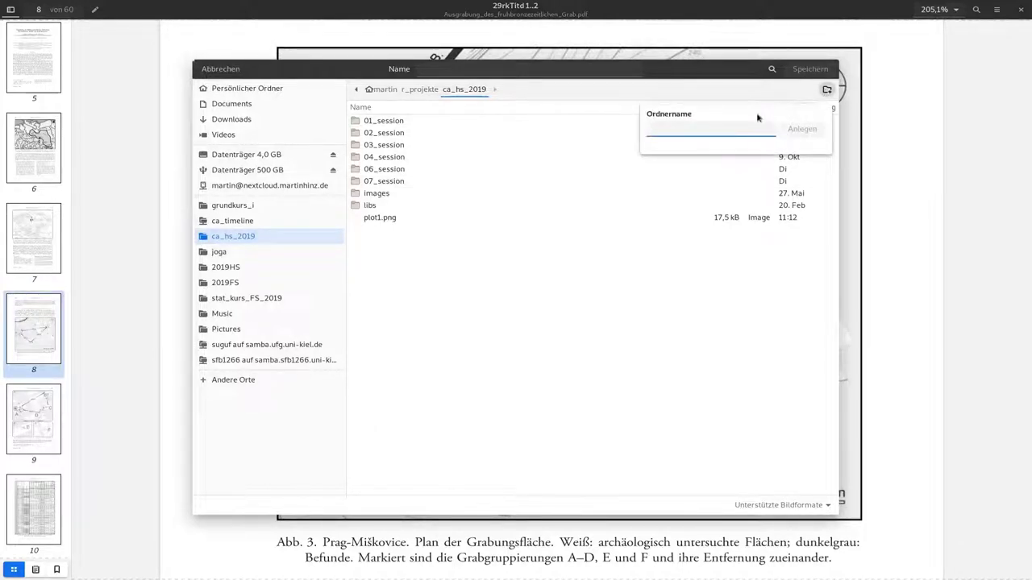
text(08_session)
key(Return)
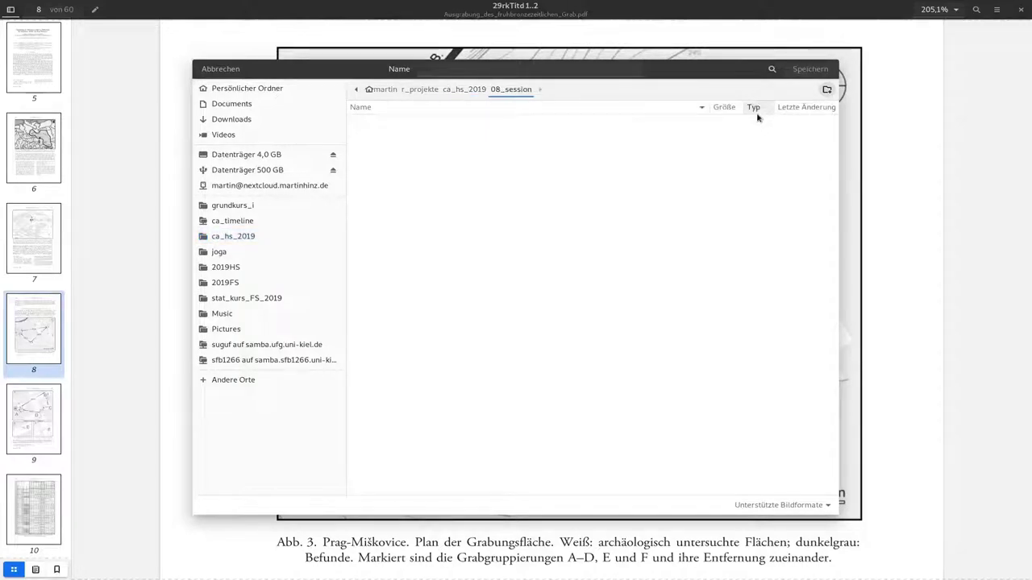
Save the map image in 08_session as miskovice_overview.png.
click(448, 71)
text(mi)
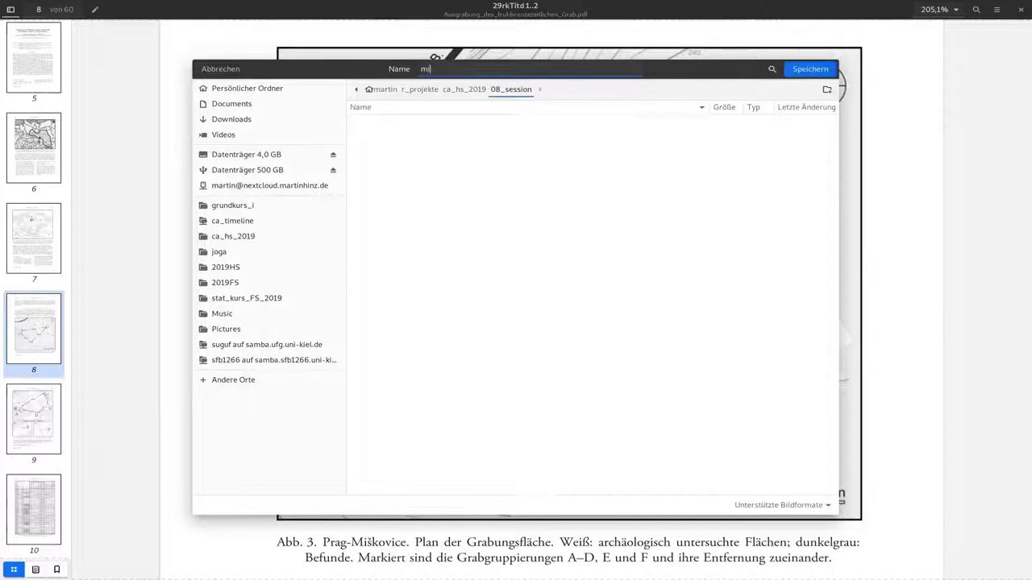
text(skovice_overview)
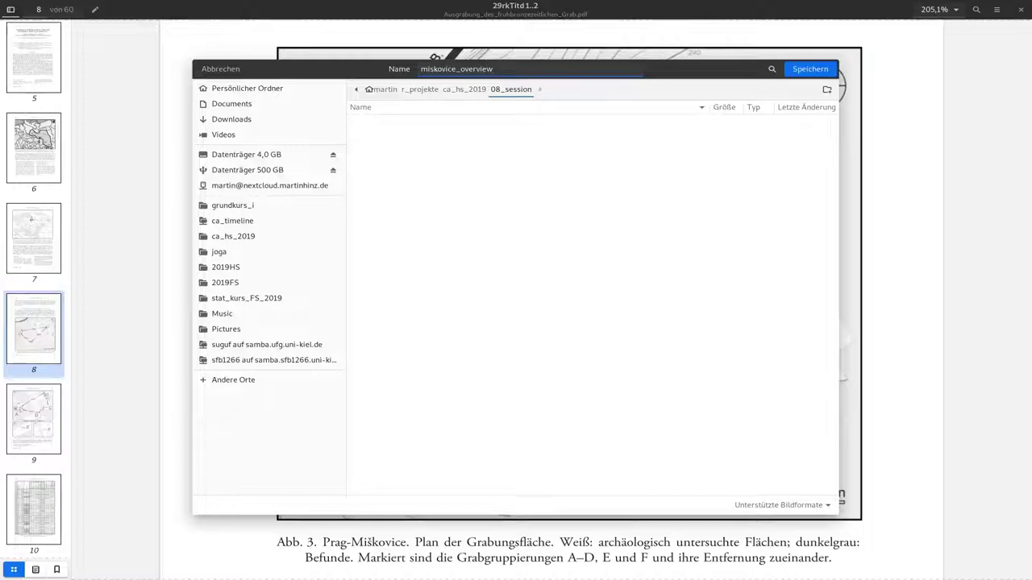
text(.png)
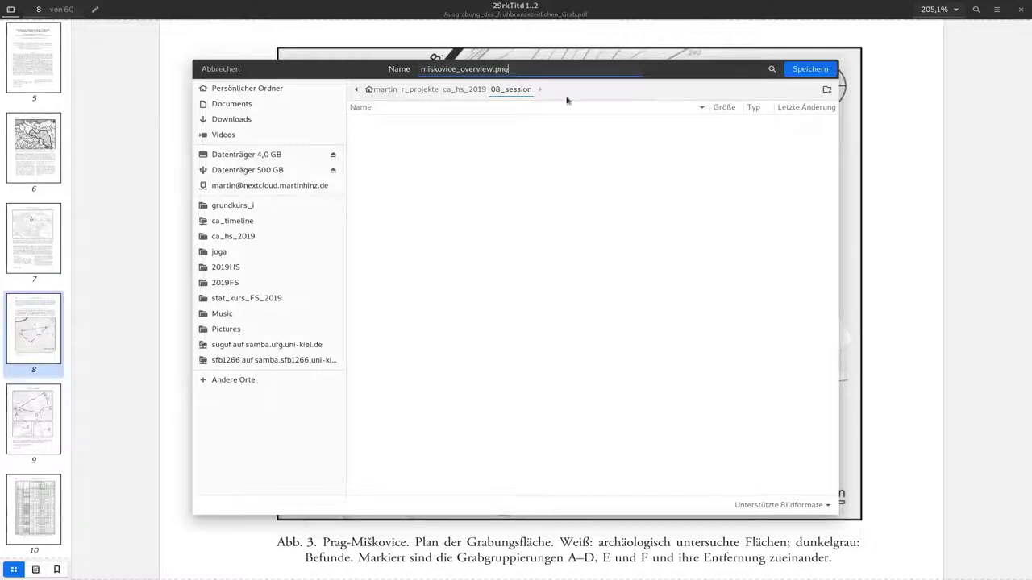
click(805, 75)
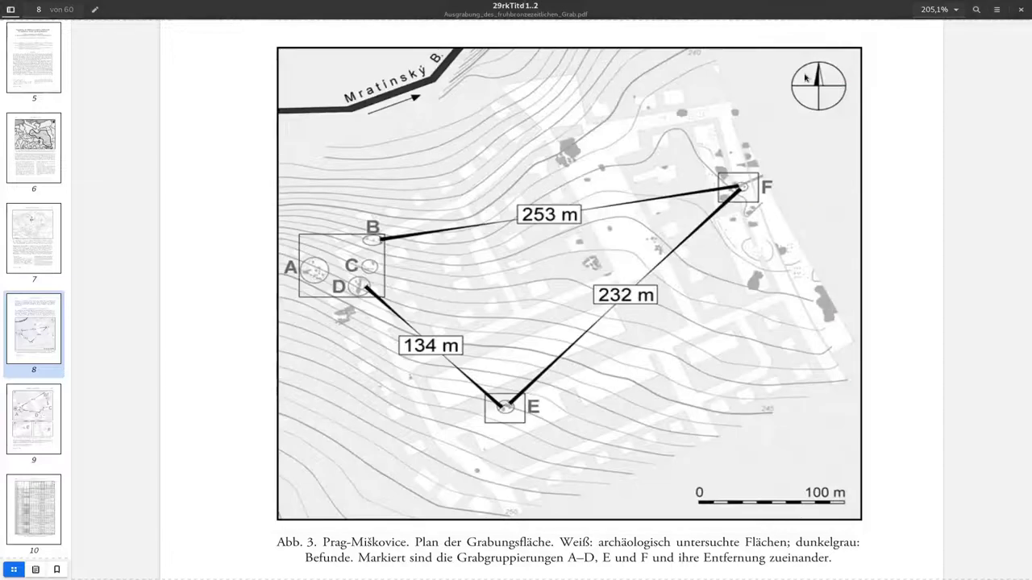
key(alt+Tab)
Toggle the GNOME Activities overview to see all open windows, then leave it.
key(super)
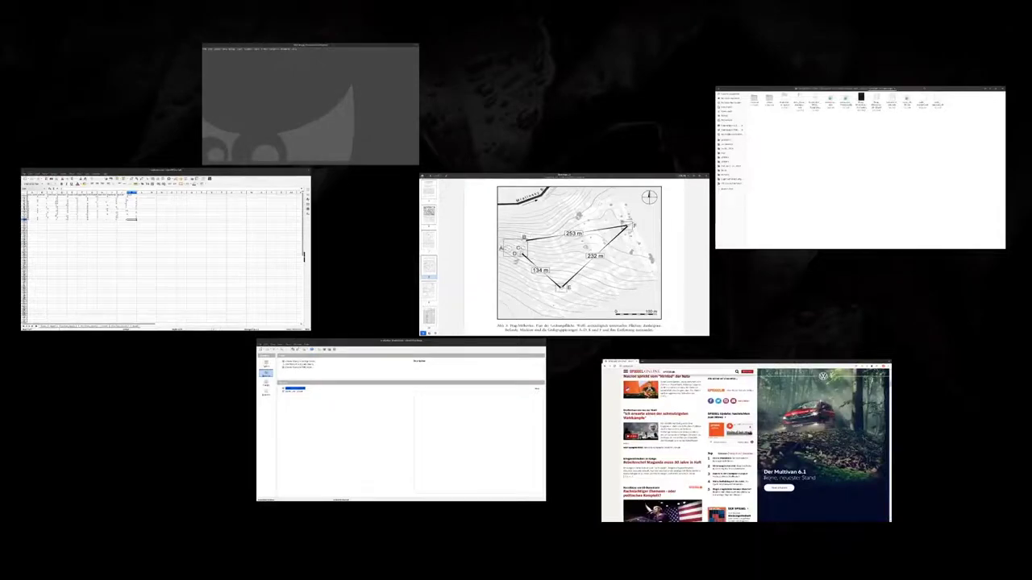
key(super)
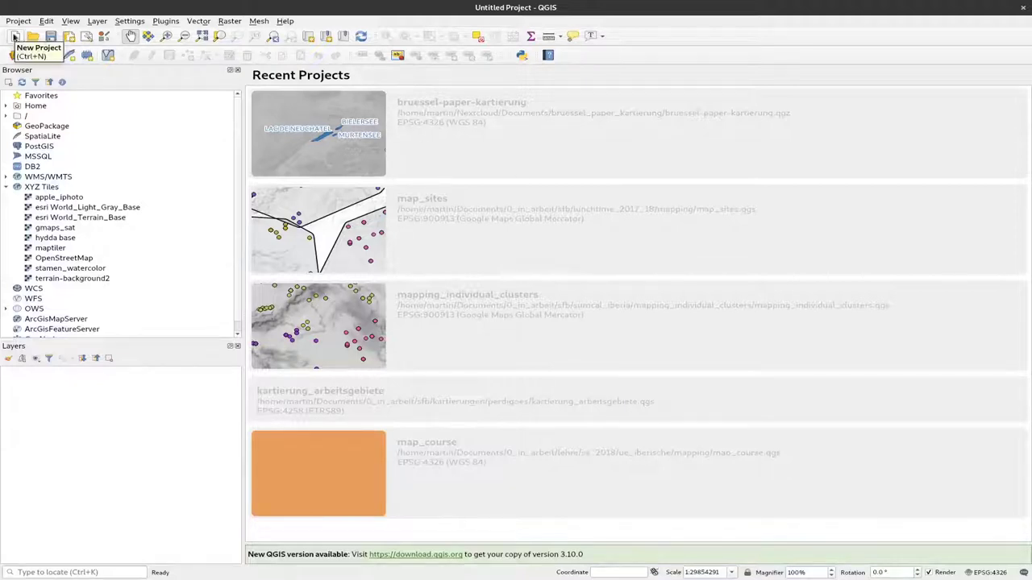
Start a blank Untitled Project with no layers using New Project and Project > New.
click(14, 37)
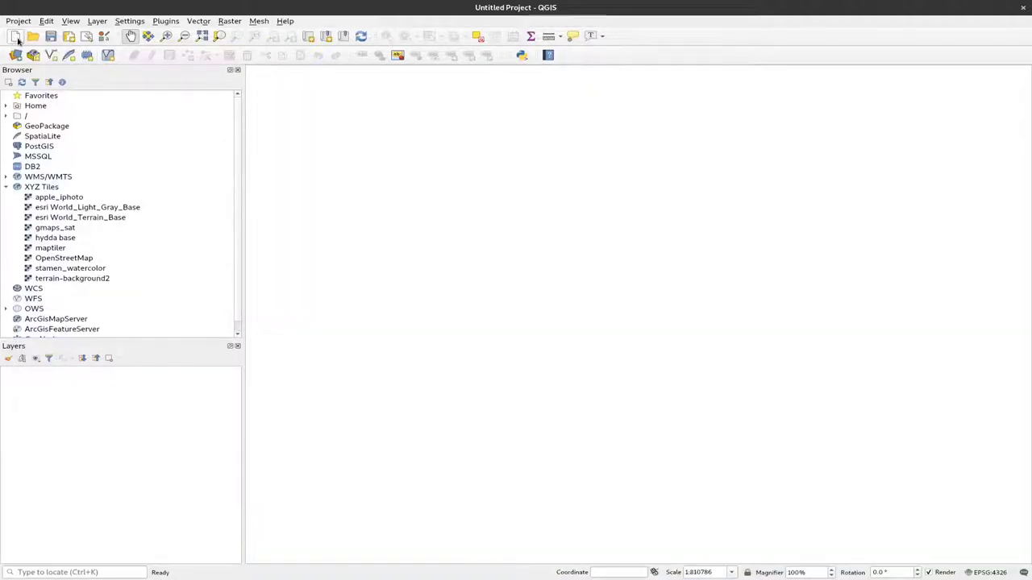
click(17, 21)
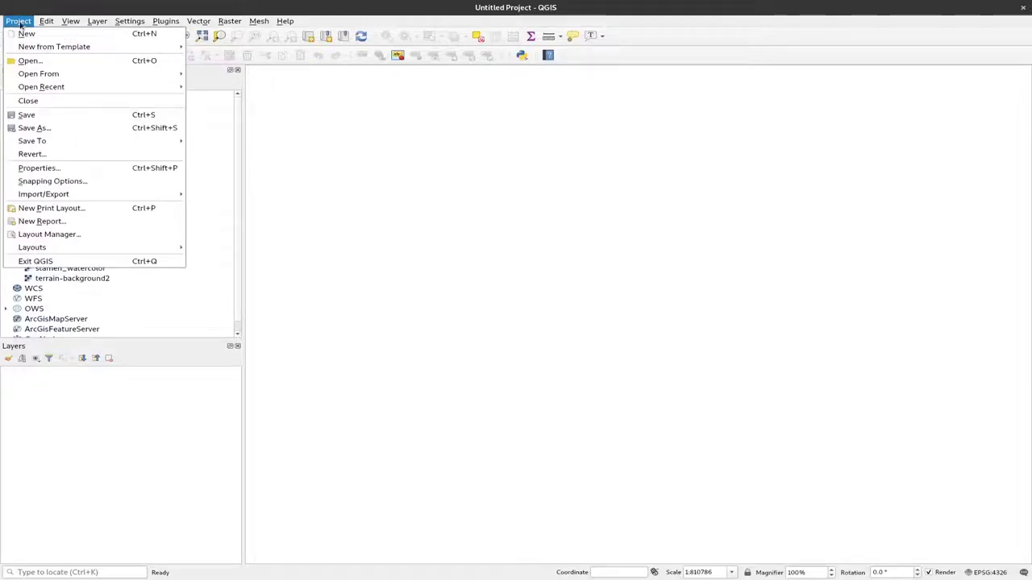
click(25, 34)
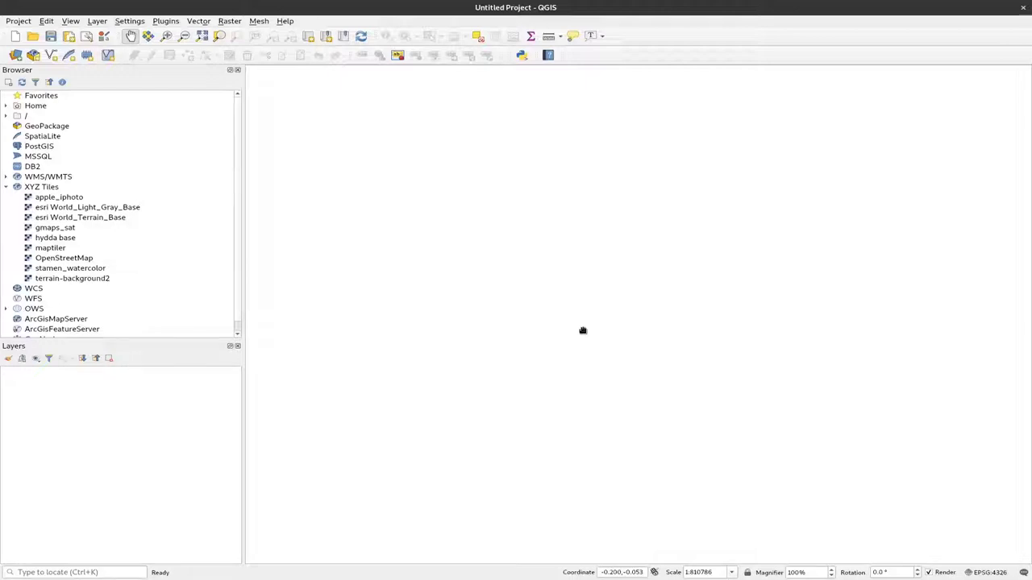
right_click(63, 260)
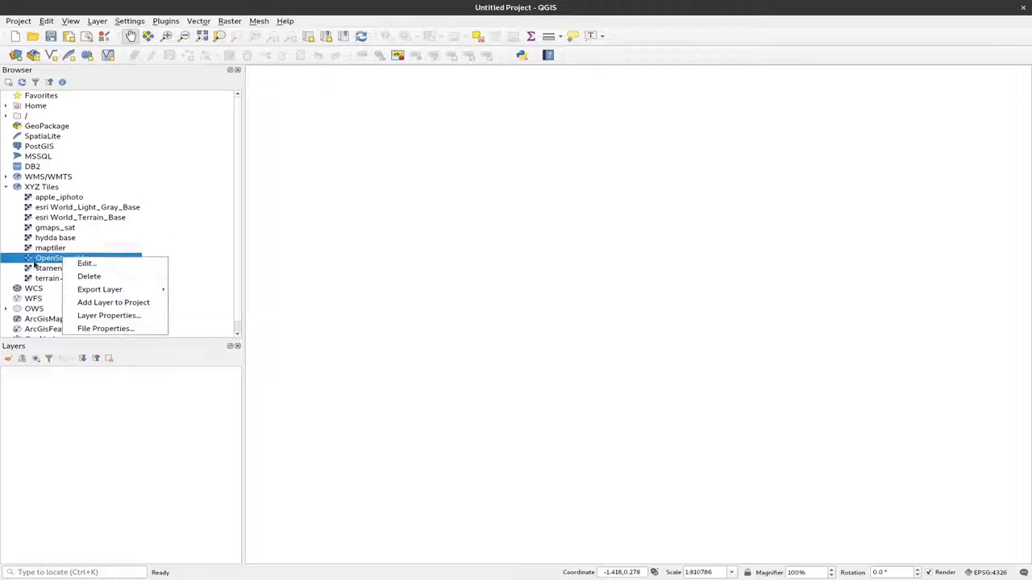
click(39, 262)
right_click(53, 260)
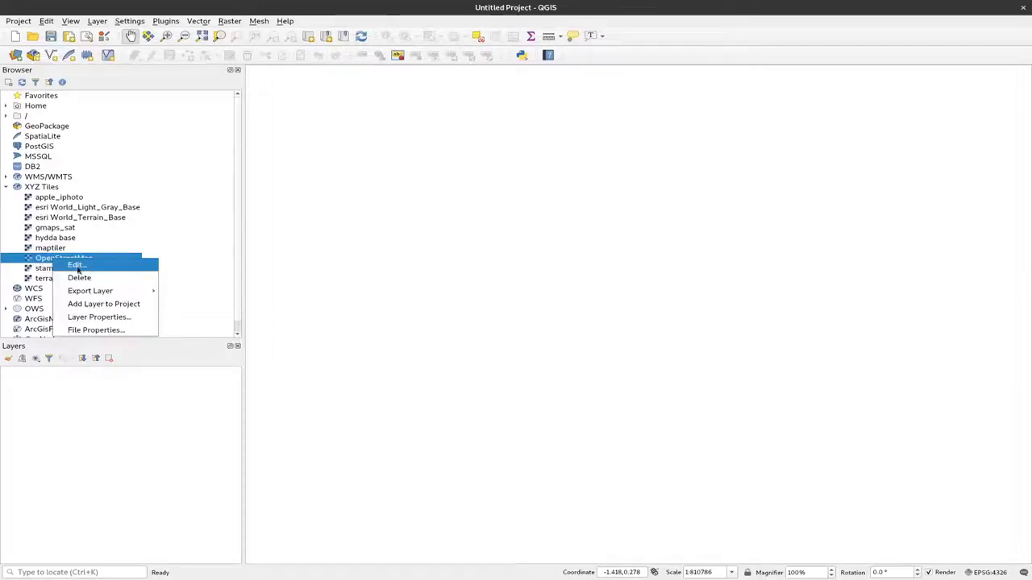
click(77, 269)
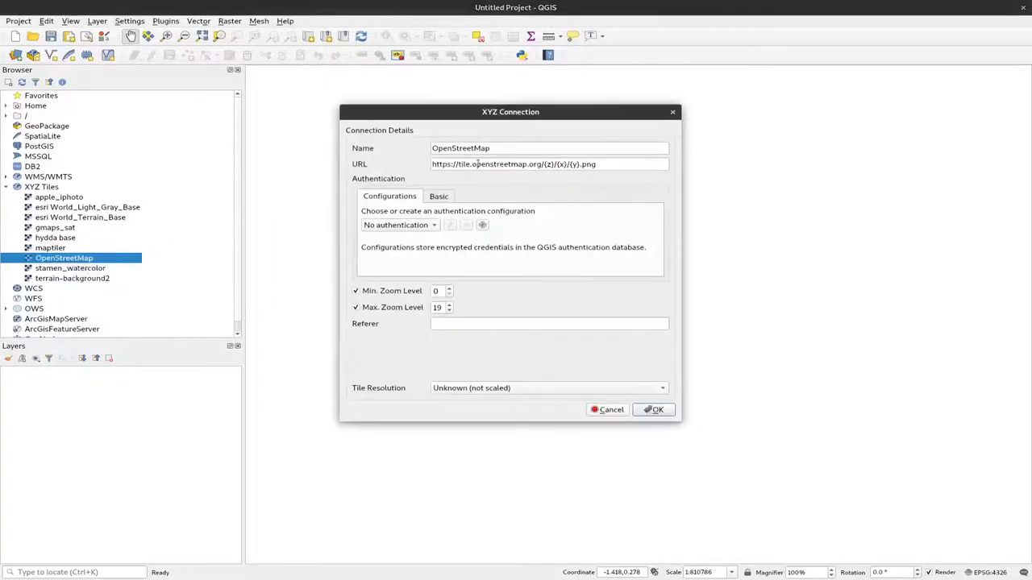
double_click(458, 149)
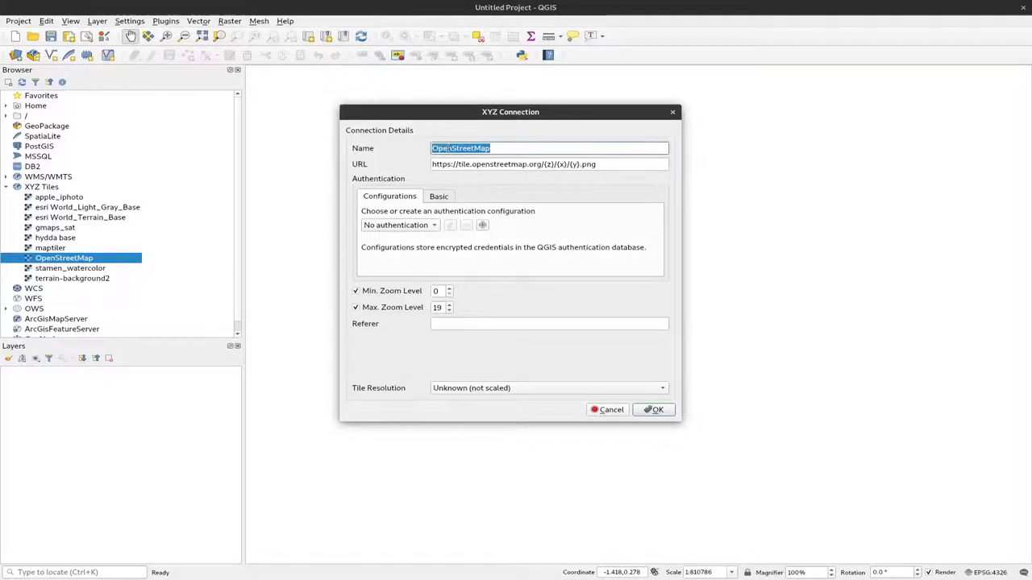
triple_click(513, 165)
key(ctrl+c)
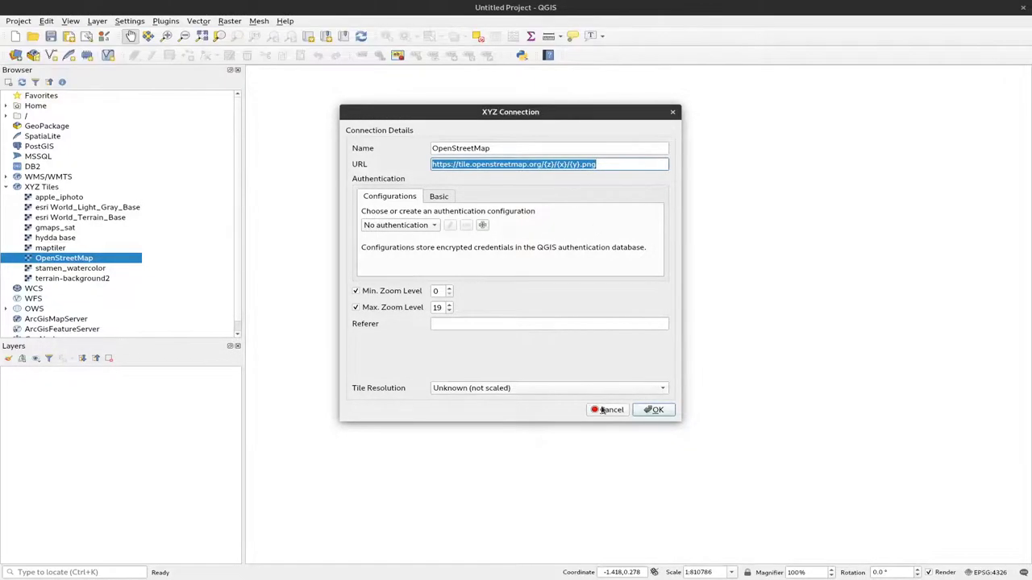
click(601, 410)
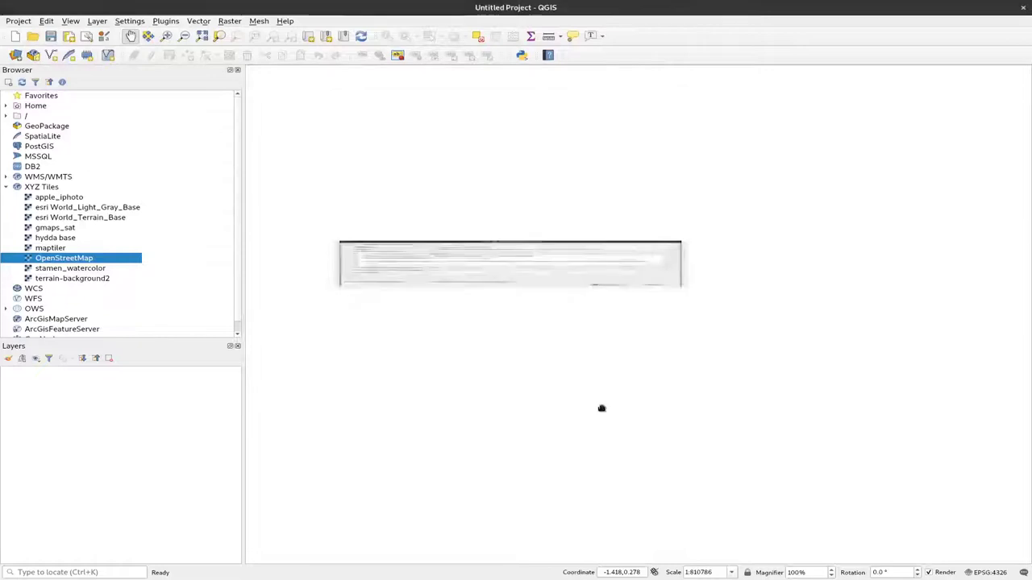
right_click(47, 191)
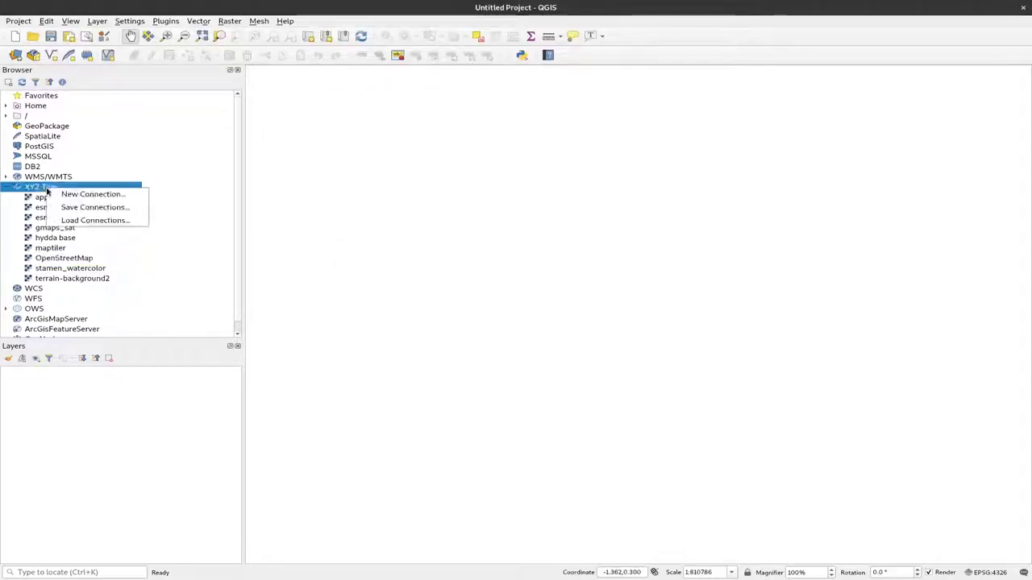
click(84, 194)
click(548, 148)
text(openstreetmap2)
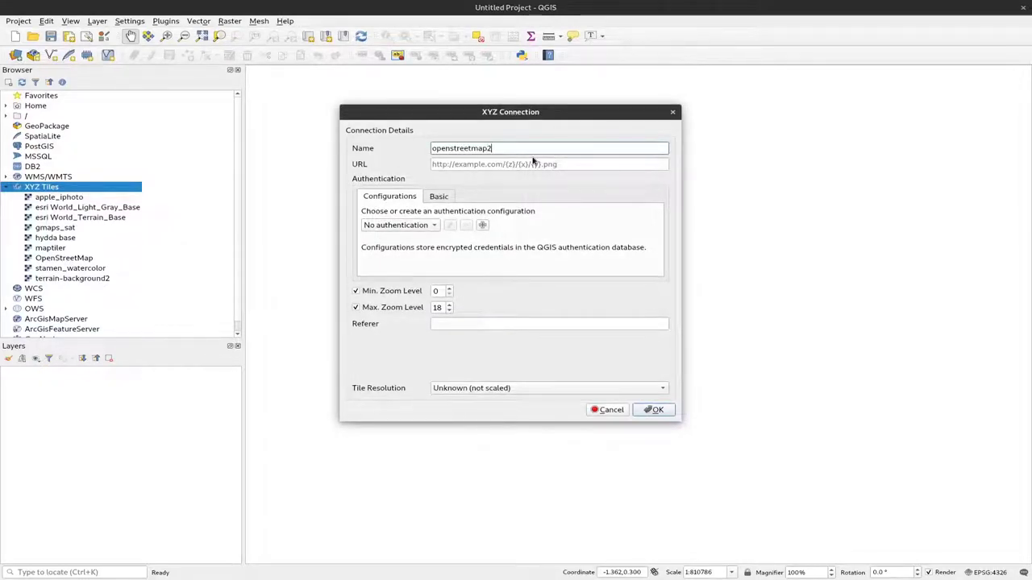
click(532, 162)
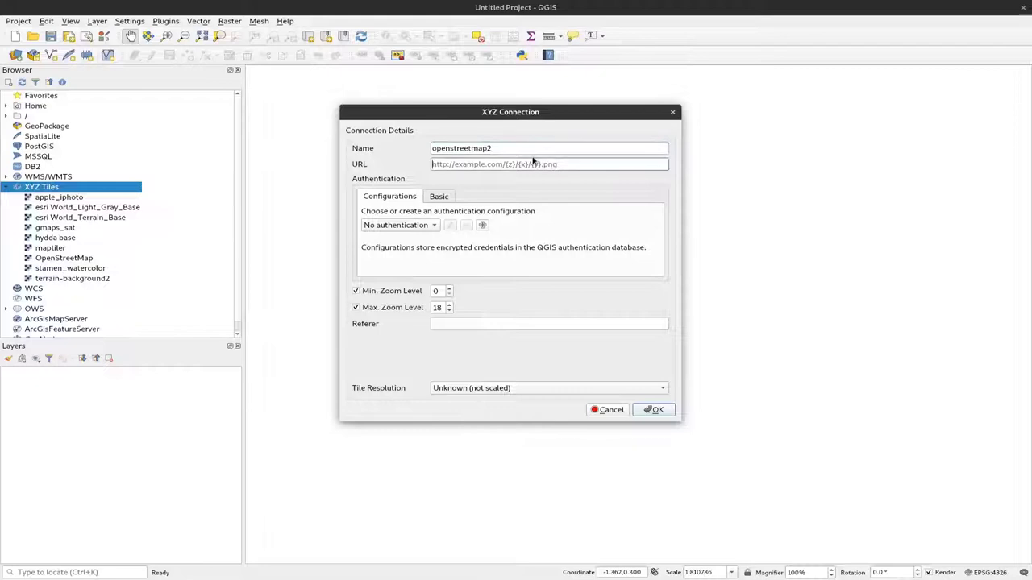
key(ctrl+v)
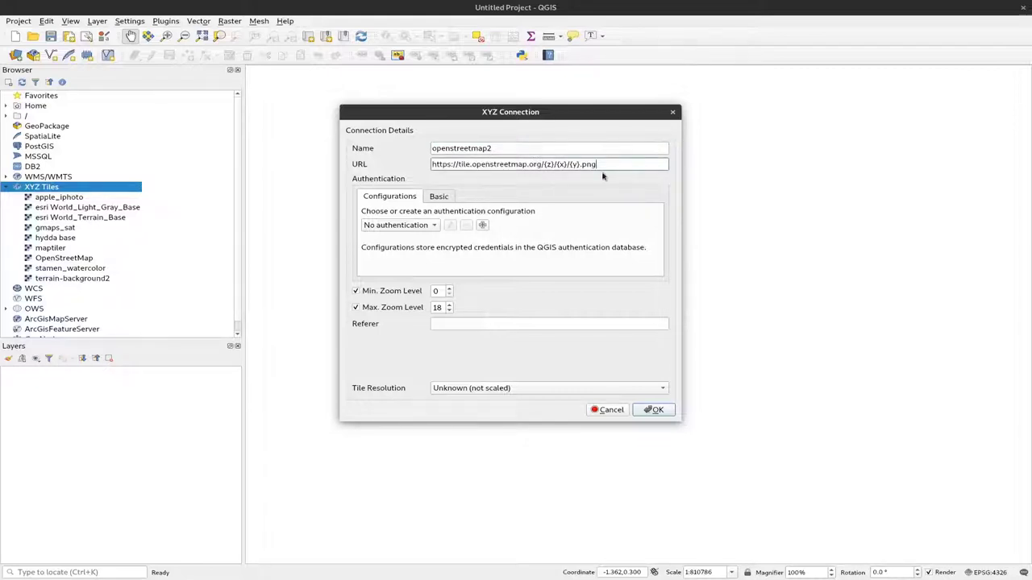
click(657, 411)
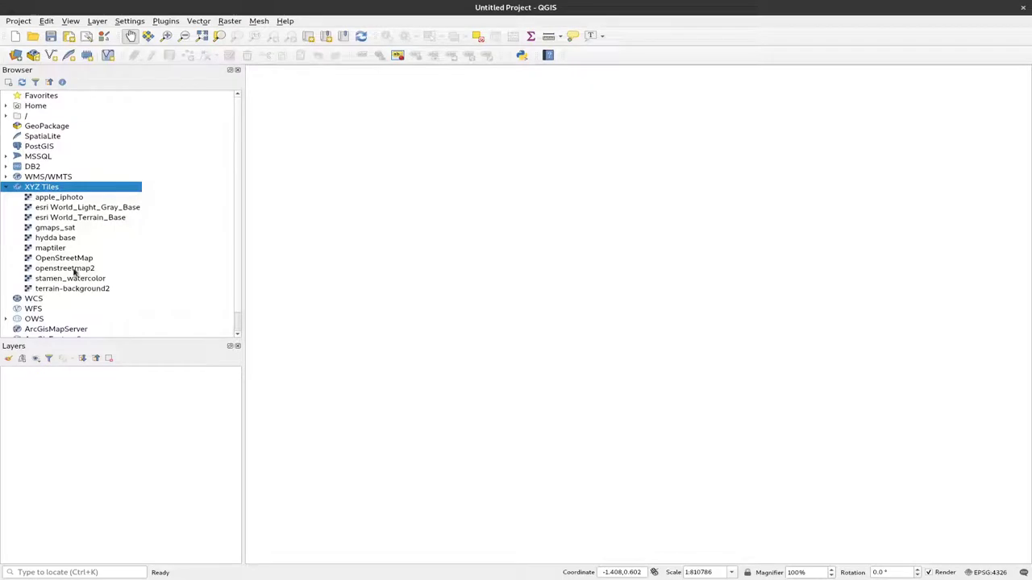
Add openstreetmap2 to the Layers panel and zoom out until the full world basemap shows.
click(69, 271)
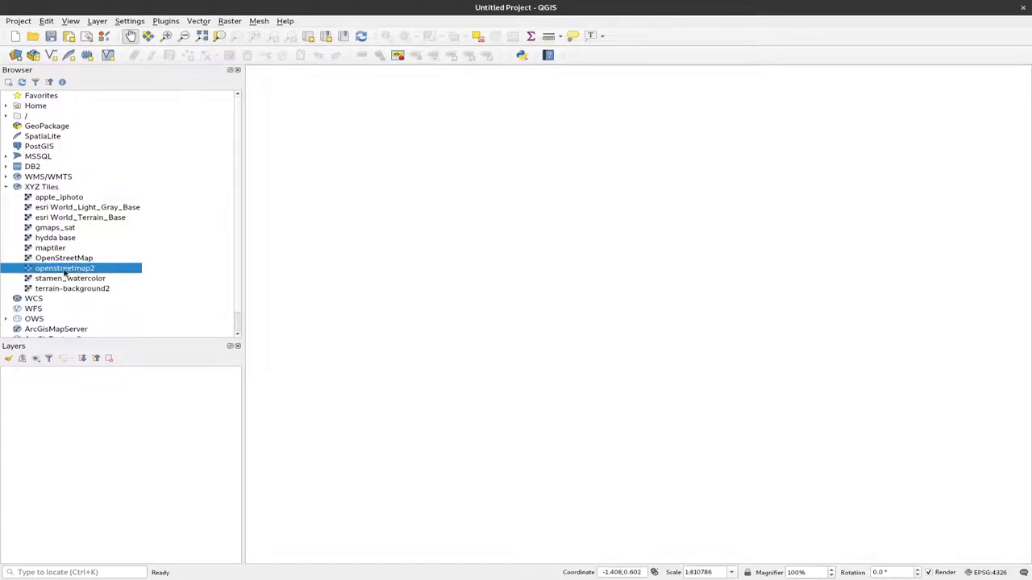
double_click(64, 271)
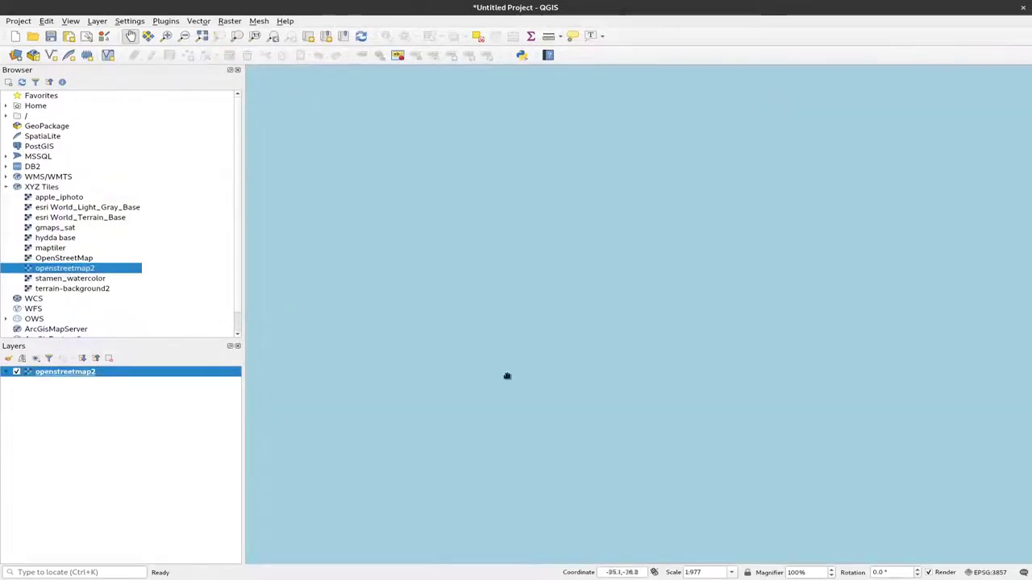
drag(656, 278, 638, 305)
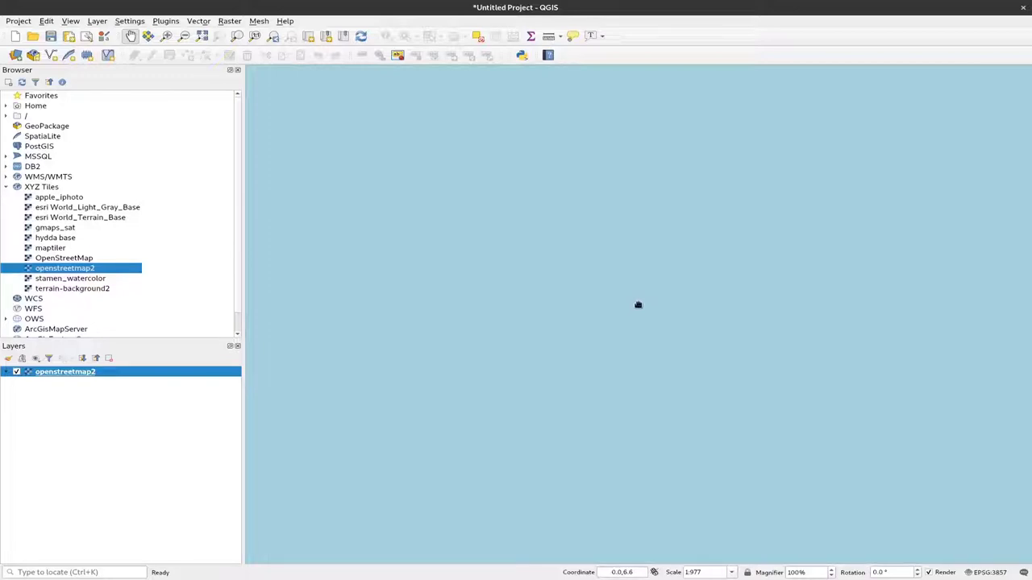
scroll(637, 305, down, 10)
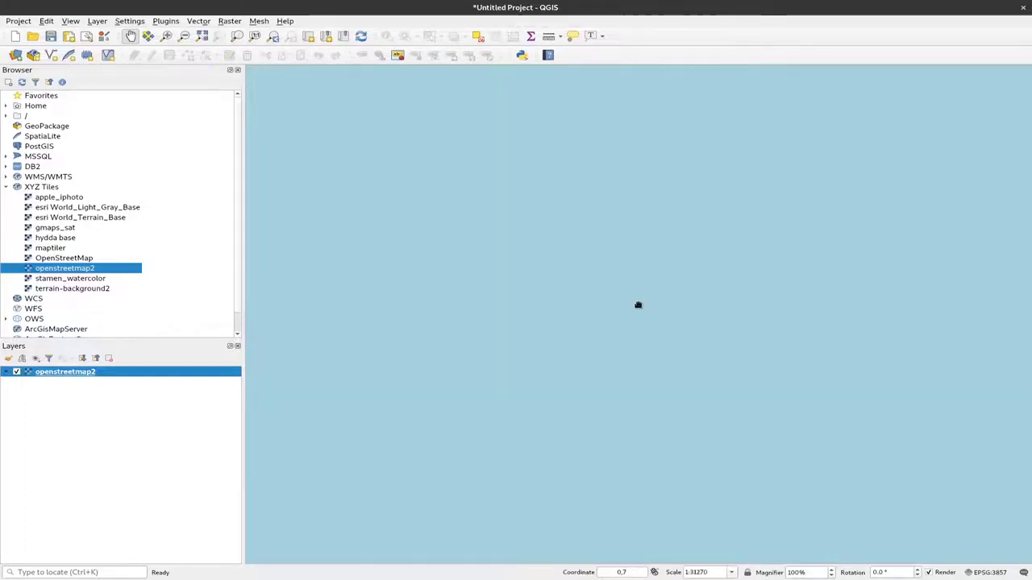
scroll(638, 305, down, 6)
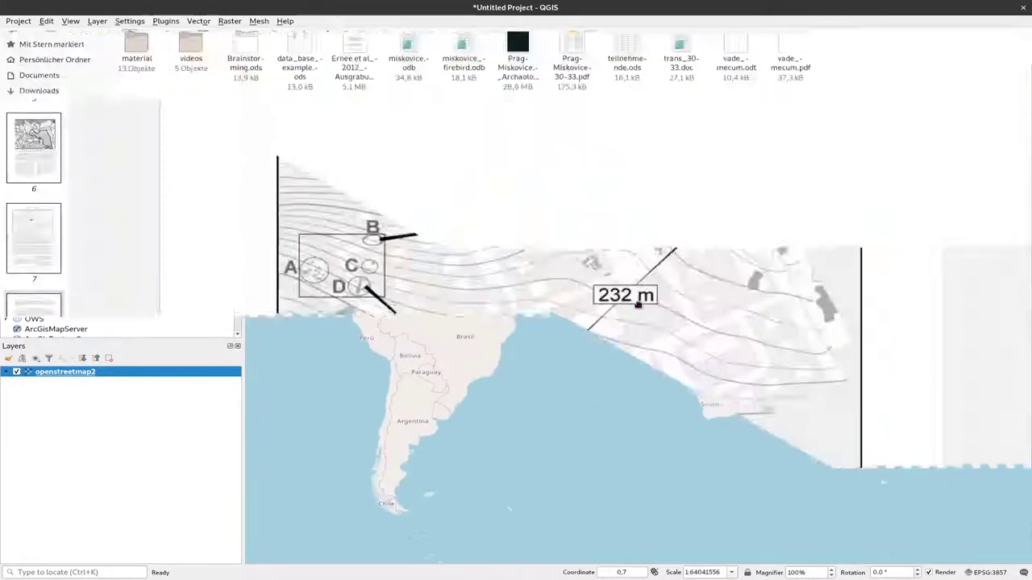
scroll(637, 305, down, 1)
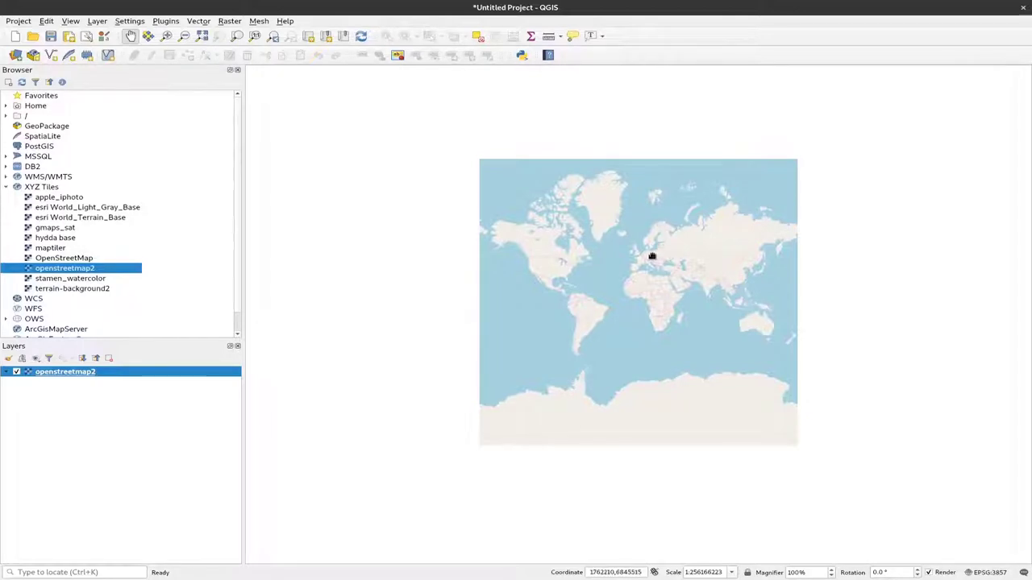
Zoom from Europe to Miškovice near Prague at about 1:3909, centring the village.
scroll(652, 257, up, 3)
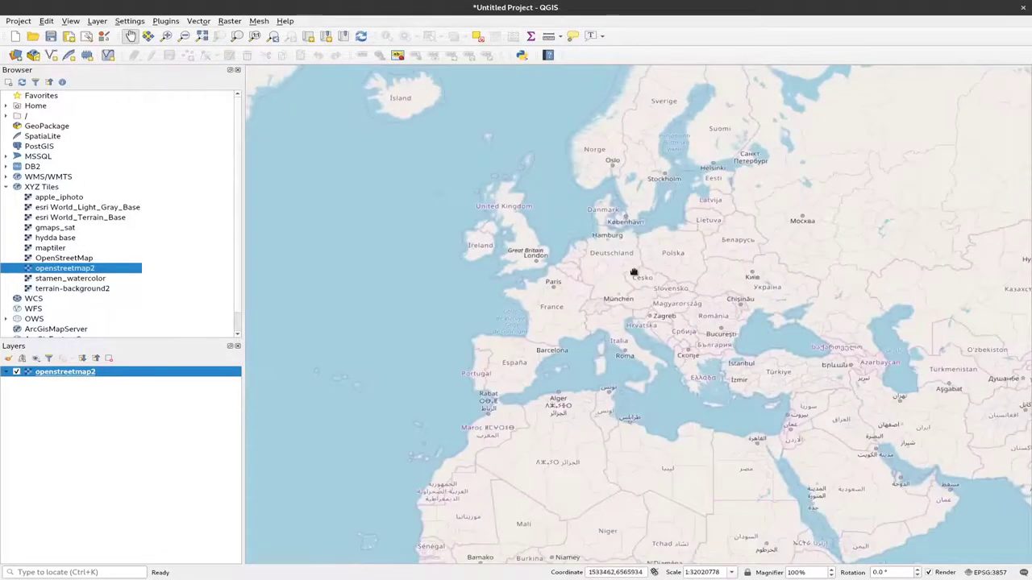
scroll(634, 272, up, 1)
scroll(645, 272, up, 1)
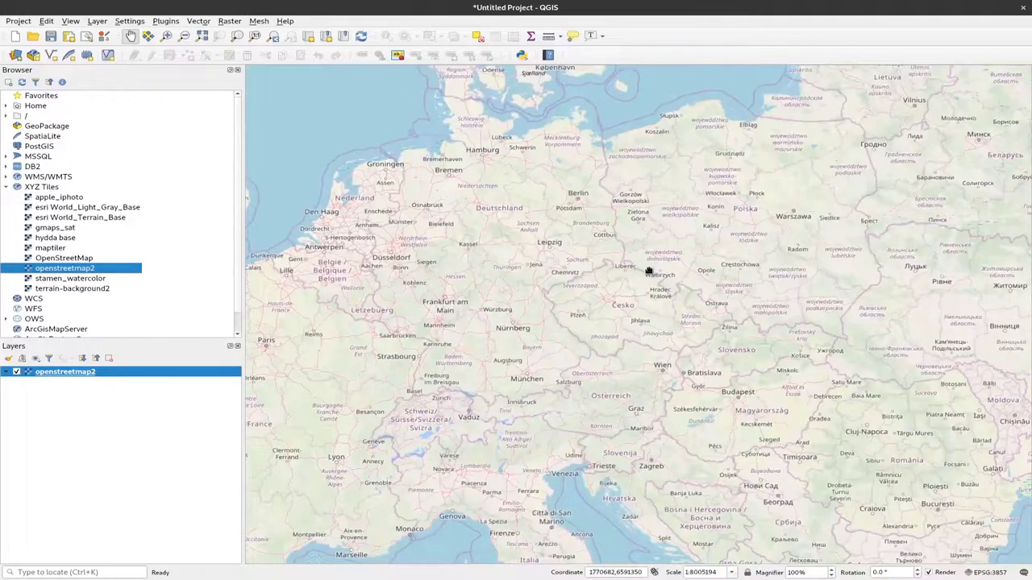
scroll(663, 286, up, 1)
scroll(564, 306, up, 1)
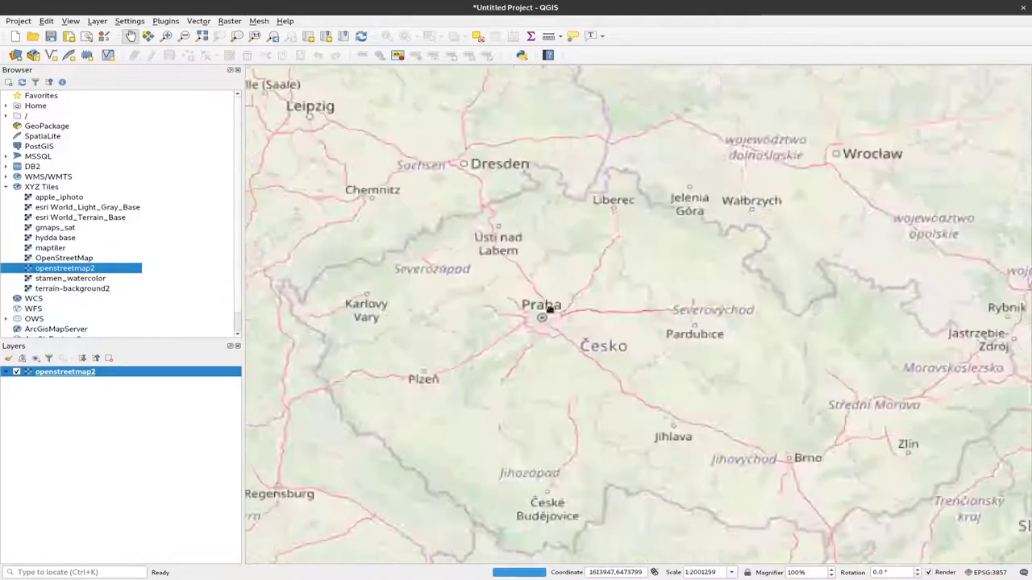
scroll(548, 310, up, 1)
scroll(553, 331, up, 1)
scroll(584, 310, up, 1)
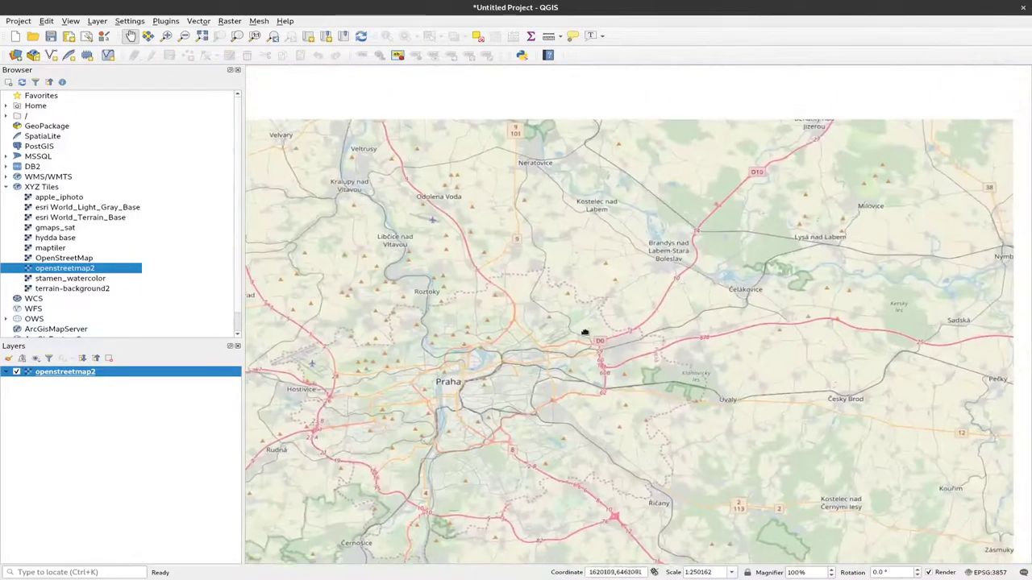
scroll(564, 333, up, 1)
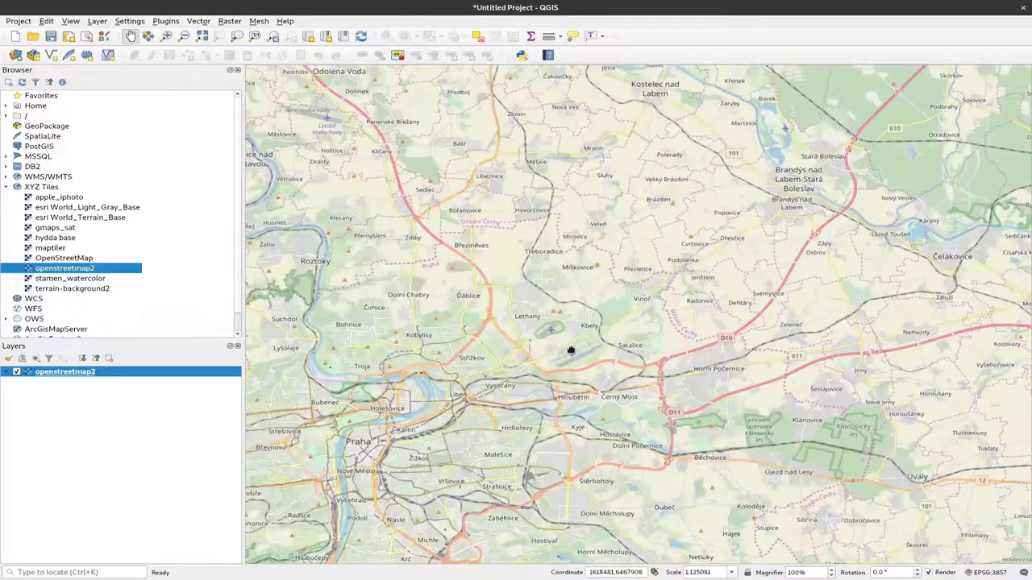
scroll(595, 269, up, 1)
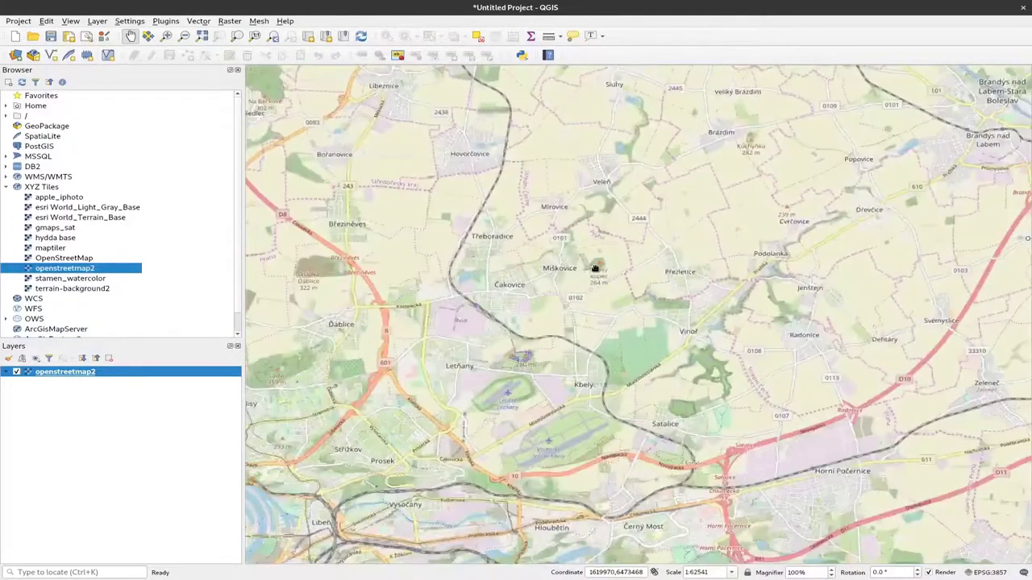
scroll(595, 268, up, 3)
drag(521, 267, 751, 318)
drag(635, 371, 741, 344)
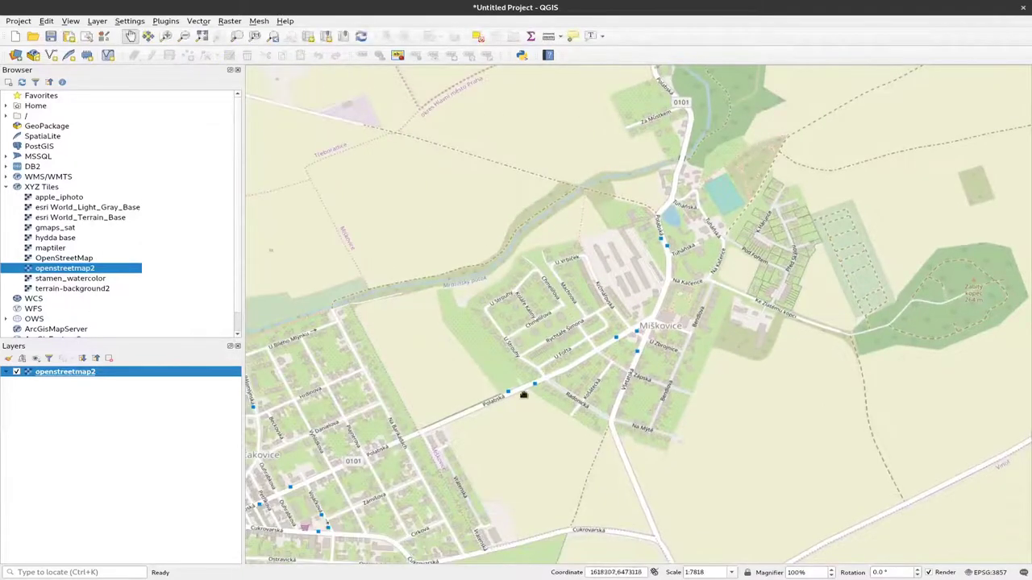
scroll(532, 327, up, 1)
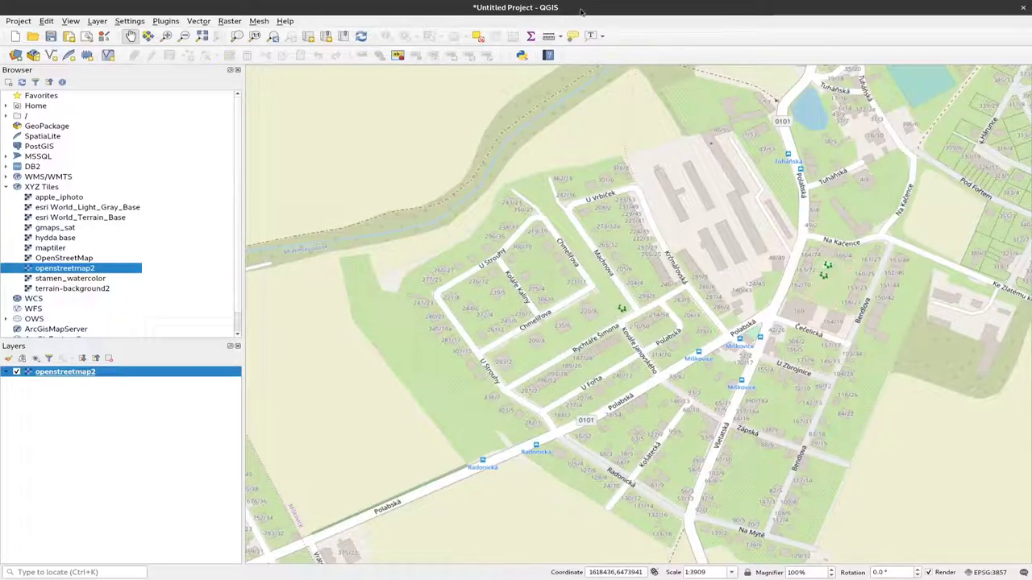
key(alt+Tab)
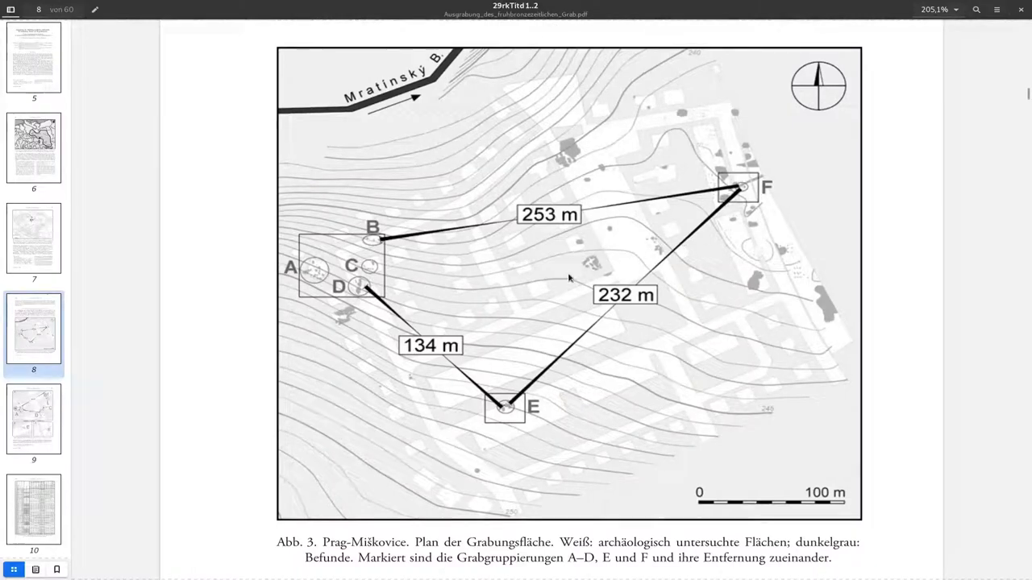
key(alt+Tab)
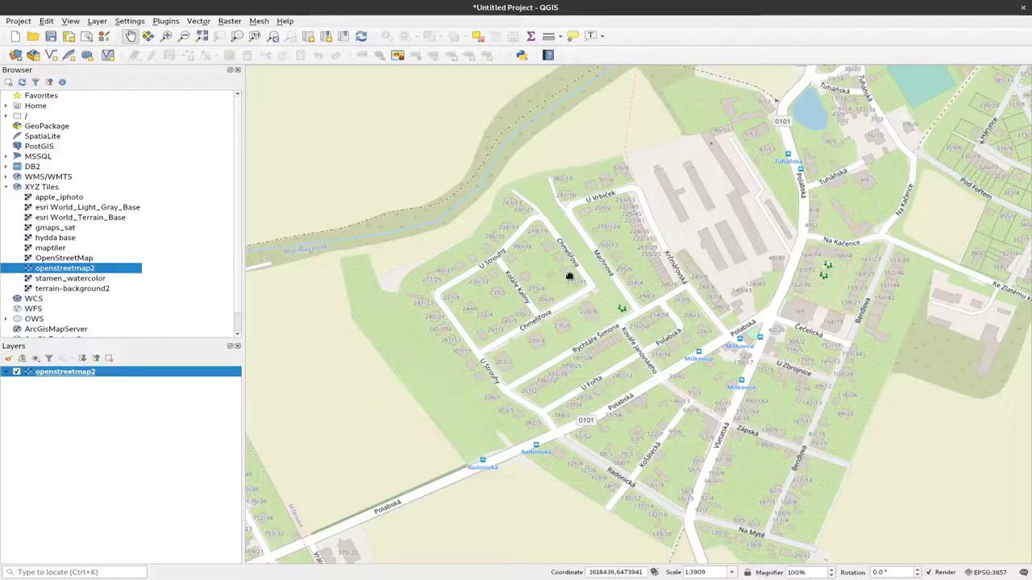